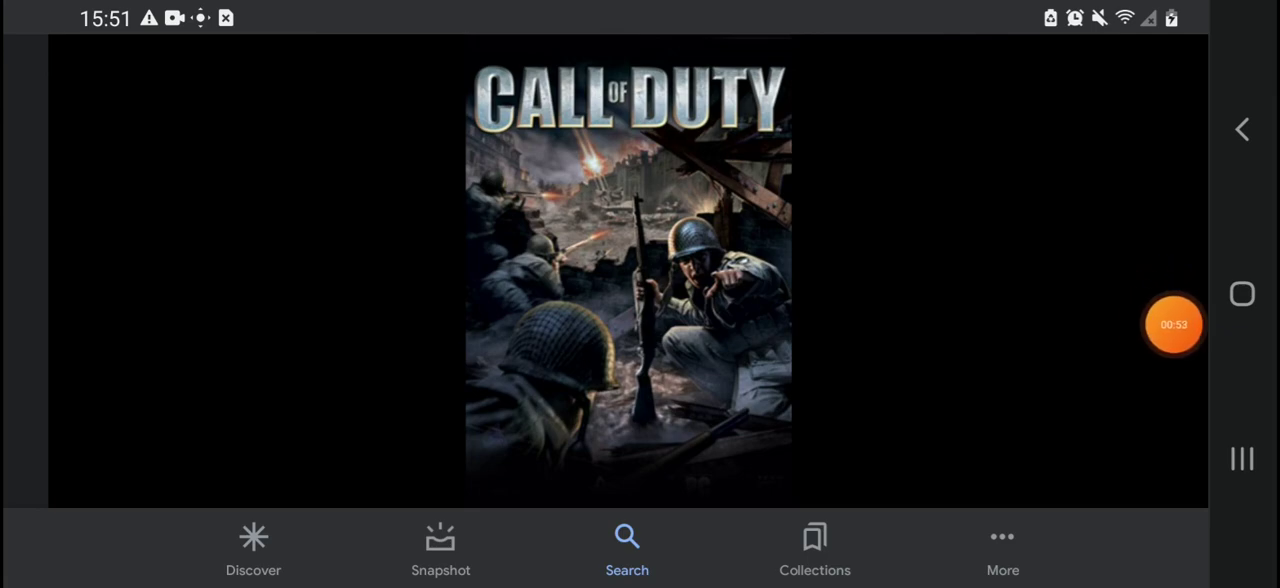
{"action": "left_click", "coordinate": [1174, 324]}
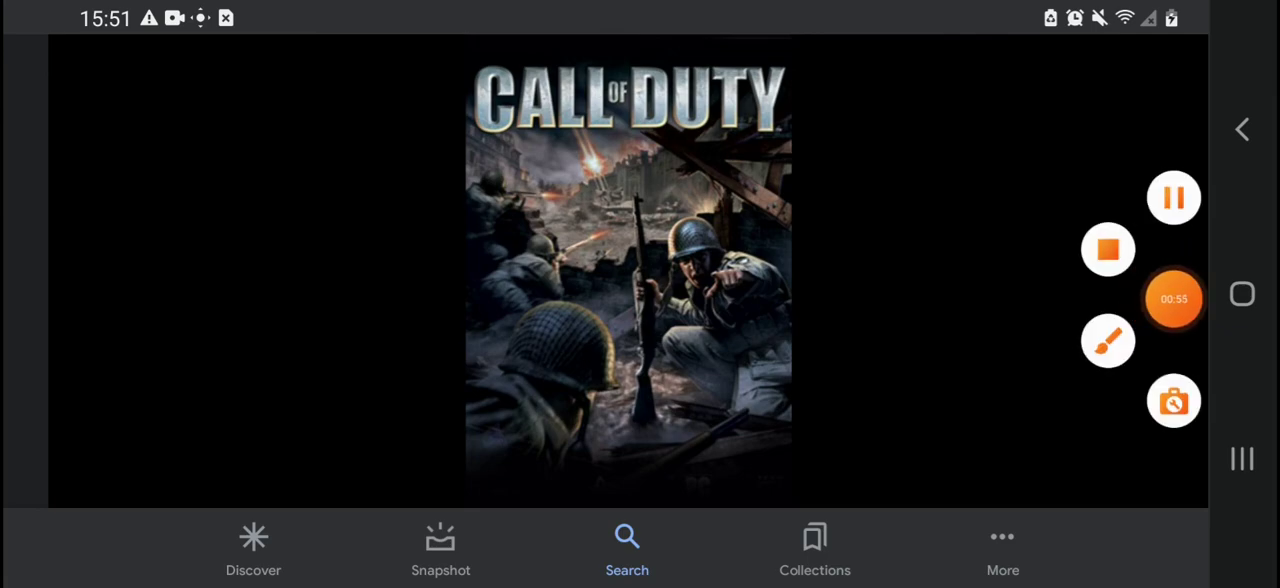